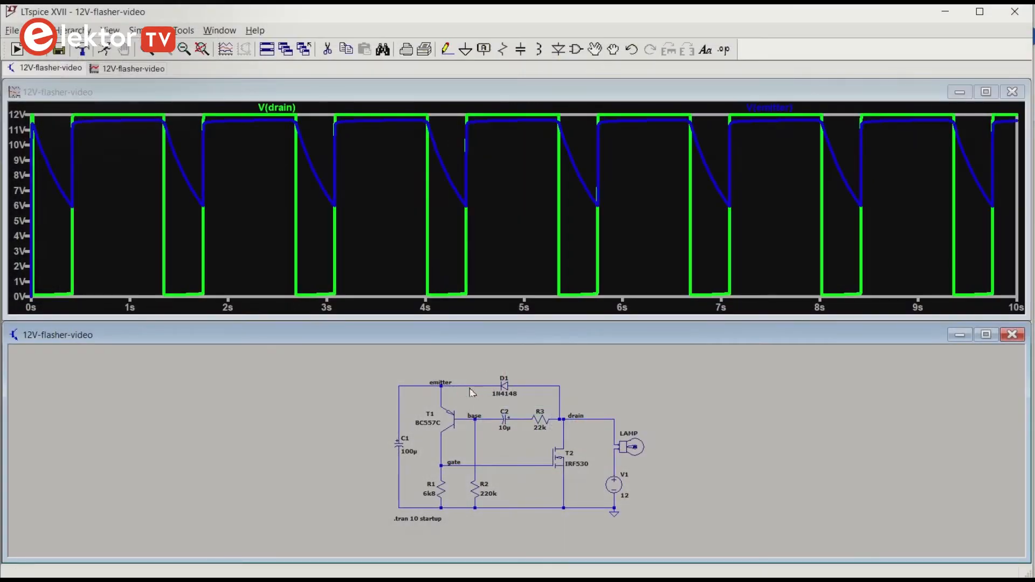
# Step: Probe the base voltage, examine the LAMP component's internal schematic, and close it to return to the flasher circuit
pyautogui.click(485, 421)
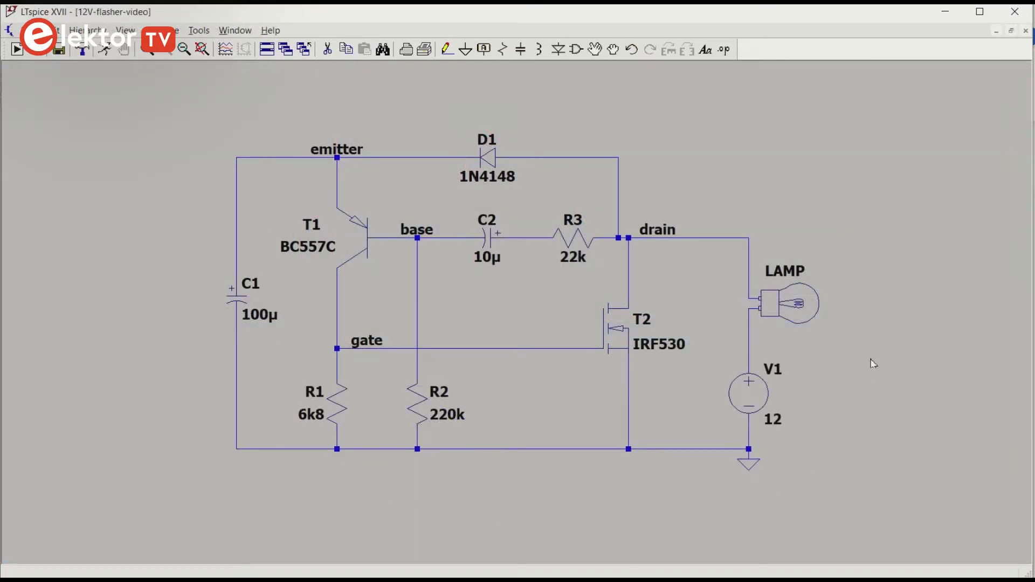
pyautogui.click(777, 306)
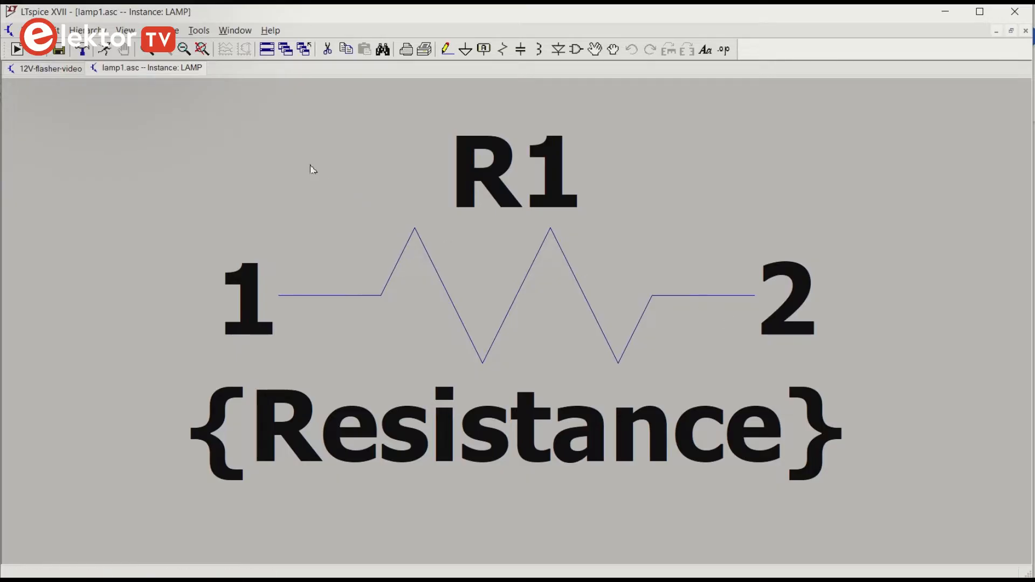
pyautogui.rightClick(131, 72)
pyautogui.click(162, 99)
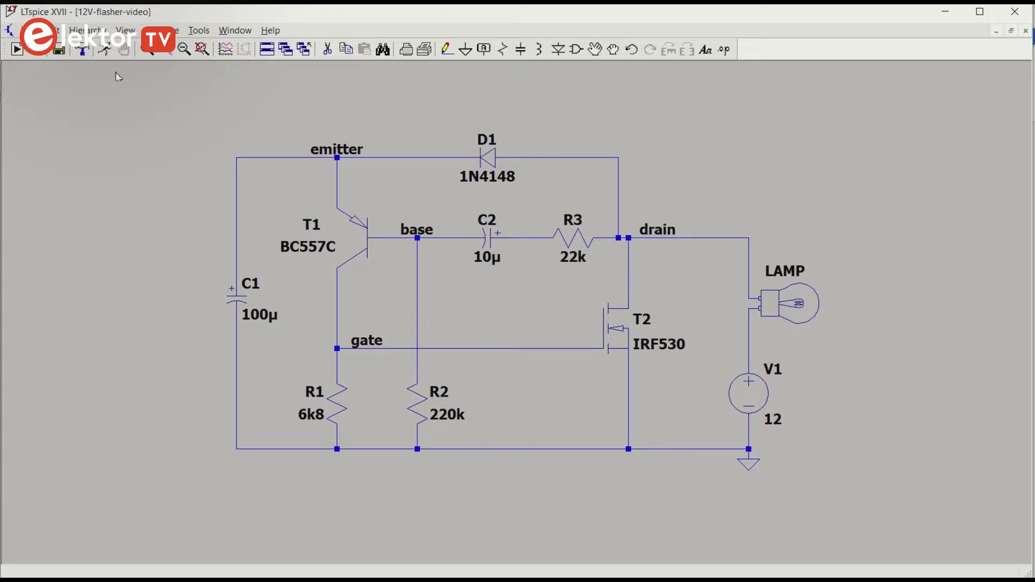
# Step: Run a transient simulation with a stop time of 10 and external DC supply voltages starting at 0V
pyautogui.click(106, 51)
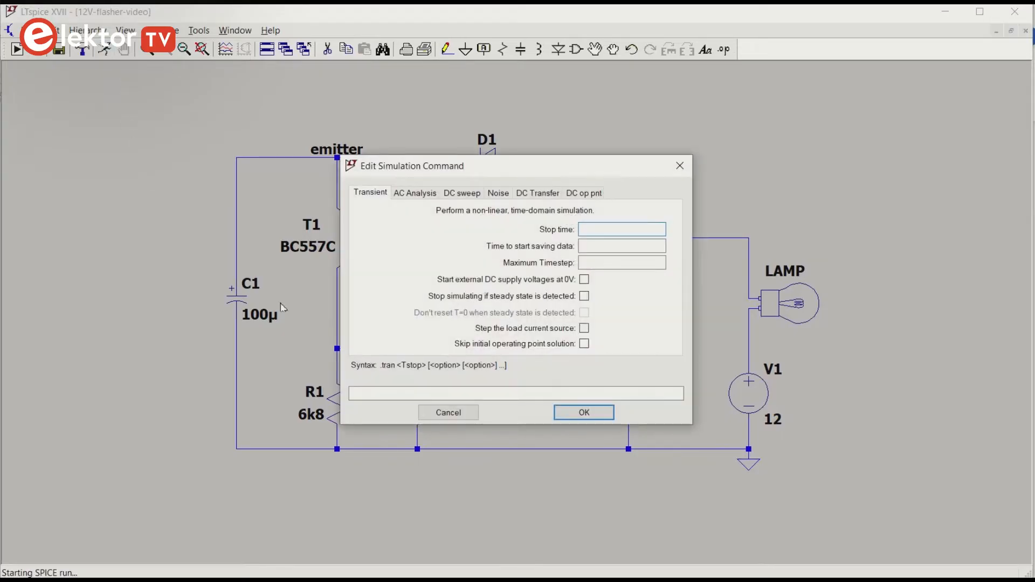
pyautogui.write('10')
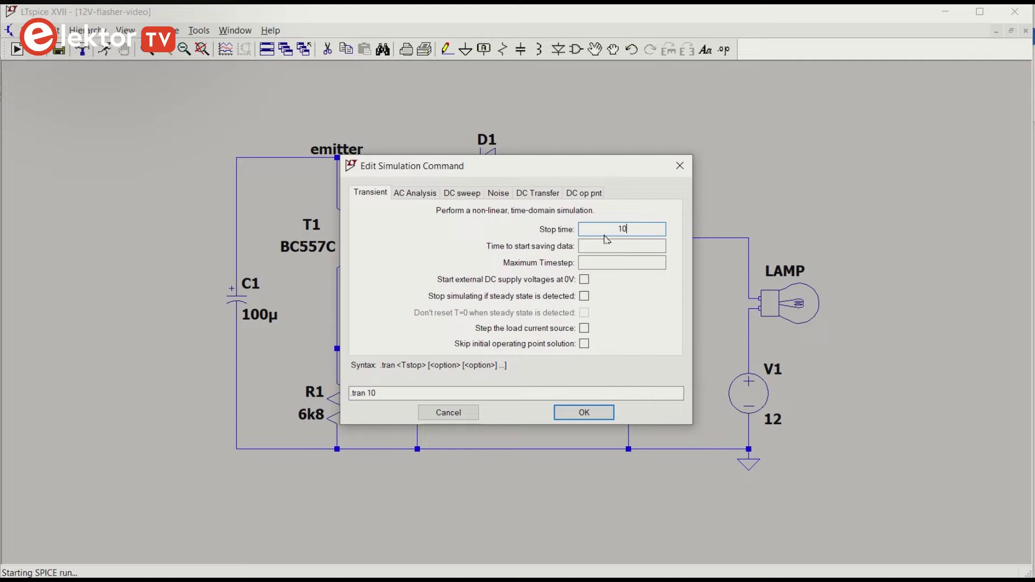
pyautogui.click(588, 283)
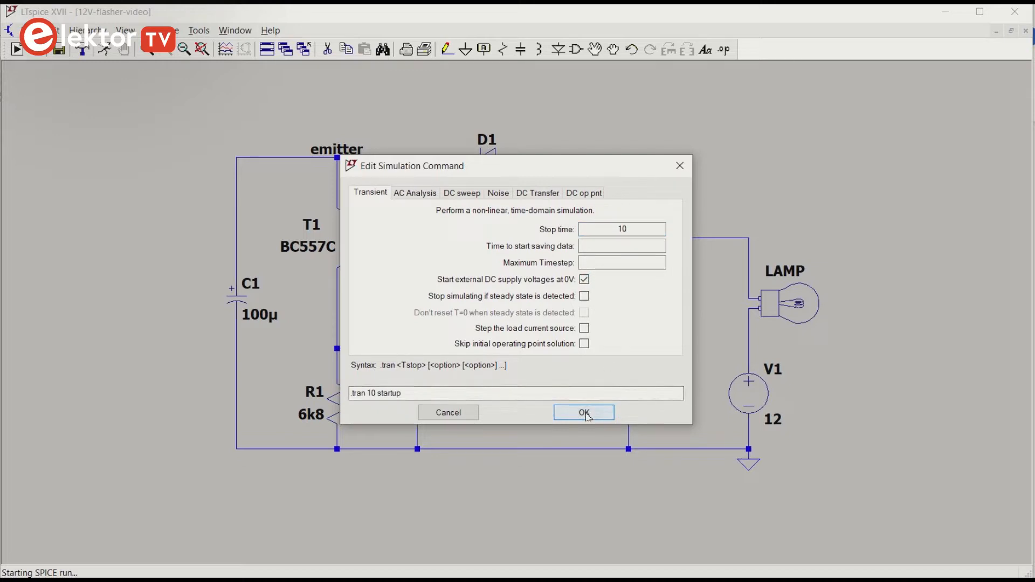
pyautogui.click(585, 412)
pyautogui.click(106, 55)
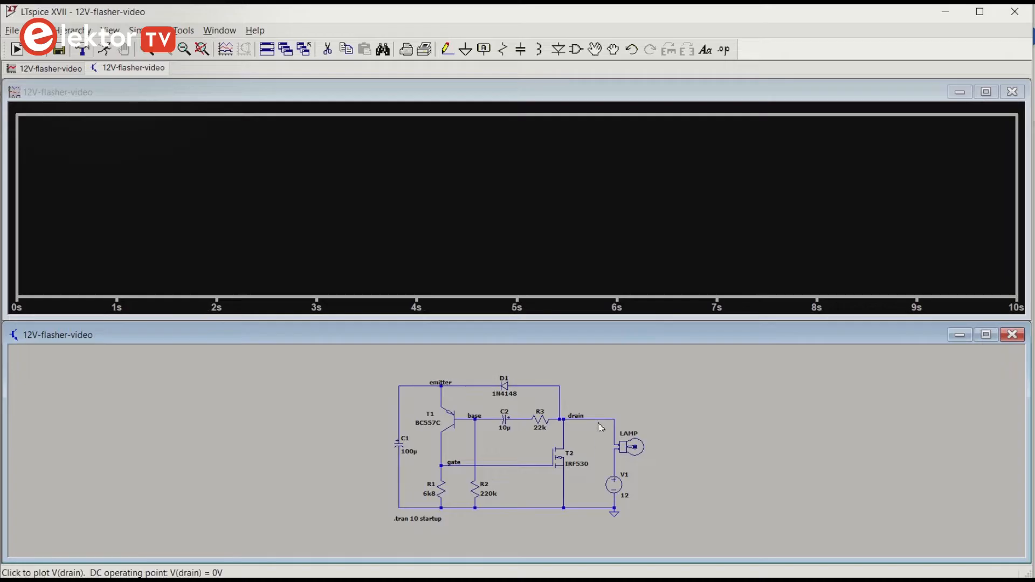
# Step: Plot the drain voltage and zoom in on the start-up portion of the waveform
pyautogui.click(601, 428)
pyautogui.moveTo(43, 109); pyautogui.dragTo(19, 305)
pyautogui.moveTo(305, 107); pyautogui.dragTo(76, 297)
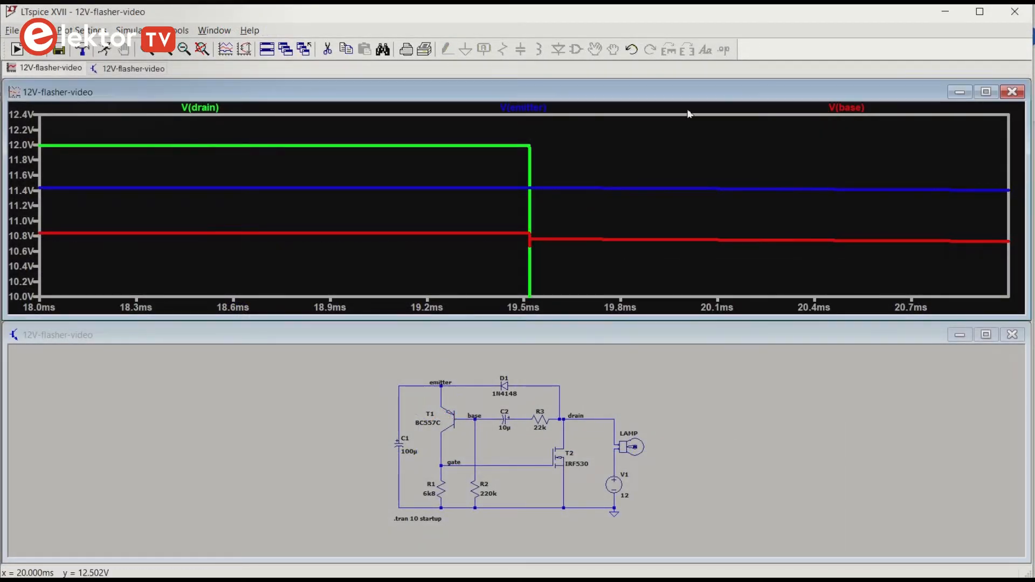
# Step: Add a trace of the expression V(emitter)-V(base) to the plot
pyautogui.rightClick(686, 107)
pyautogui.click(724, 165)
pyautogui.click(364, 246)
pyautogui.click(412, 405)
pyautogui.write('-')
pyautogui.click(372, 226)
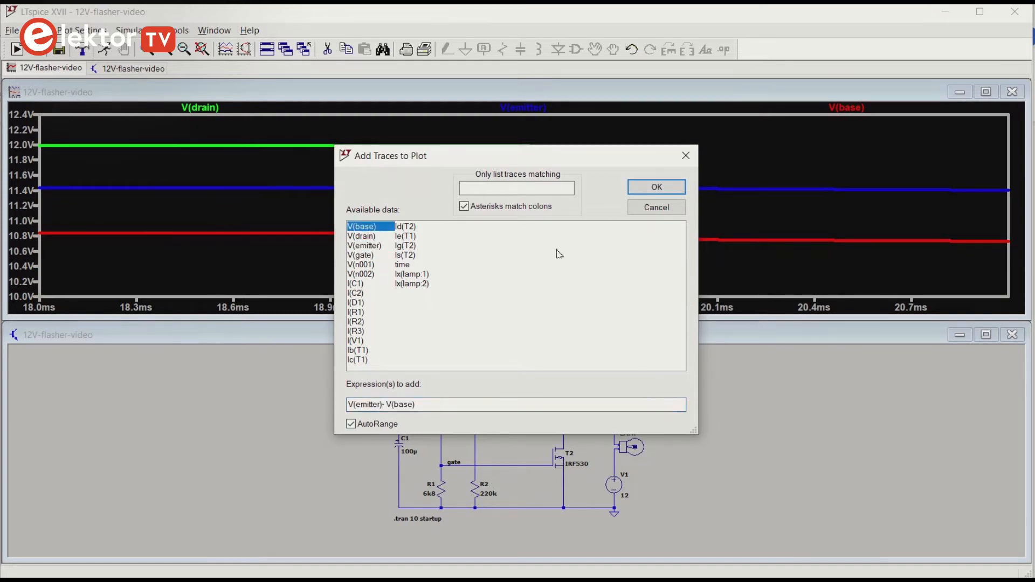
pyautogui.click(657, 187)
# Step: Attach a cursor to the V(emitter)-V(base) trace and read its voltage at the drain's falling edge near 19.5 ms
pyautogui.click(870, 115)
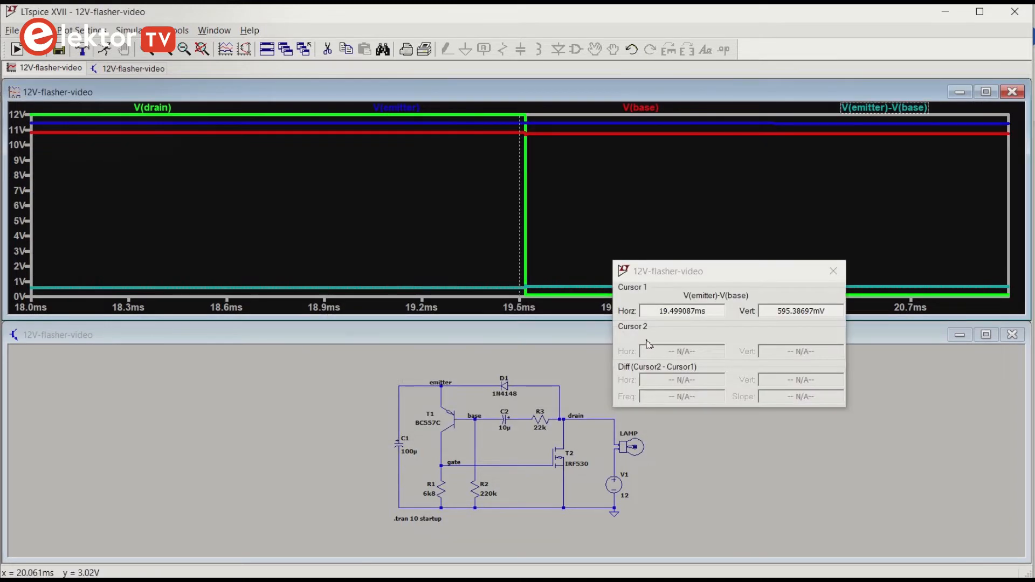
pyautogui.moveTo(523, 268); pyautogui.dragTo(528, 261)
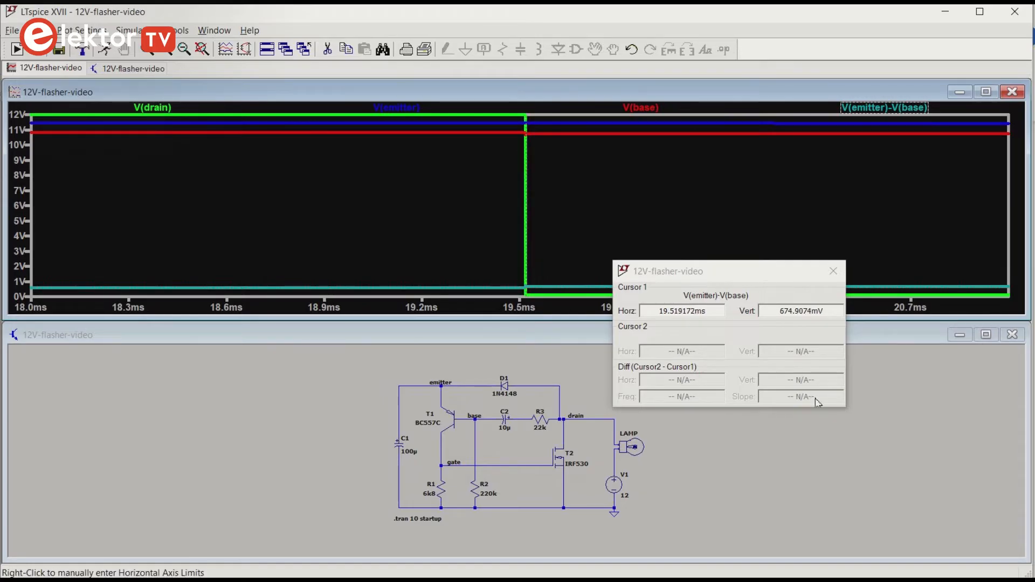
pyautogui.click(772, 312)
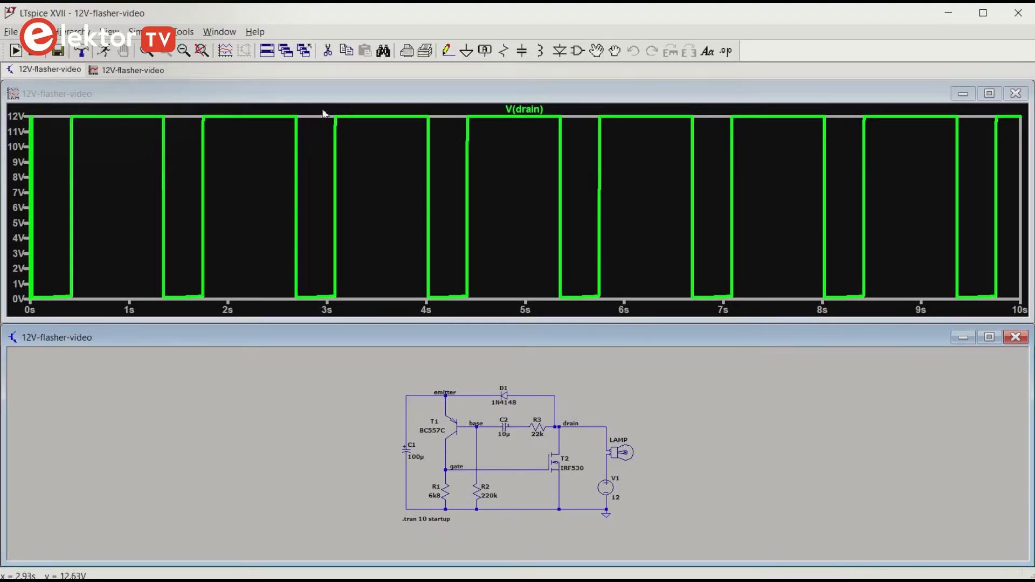
# Step: Zoom in on the drain voltage's rising edge near 3.08 s and probe the emitter voltage
pyautogui.moveTo(321, 106); pyautogui.dragTo(351, 314)
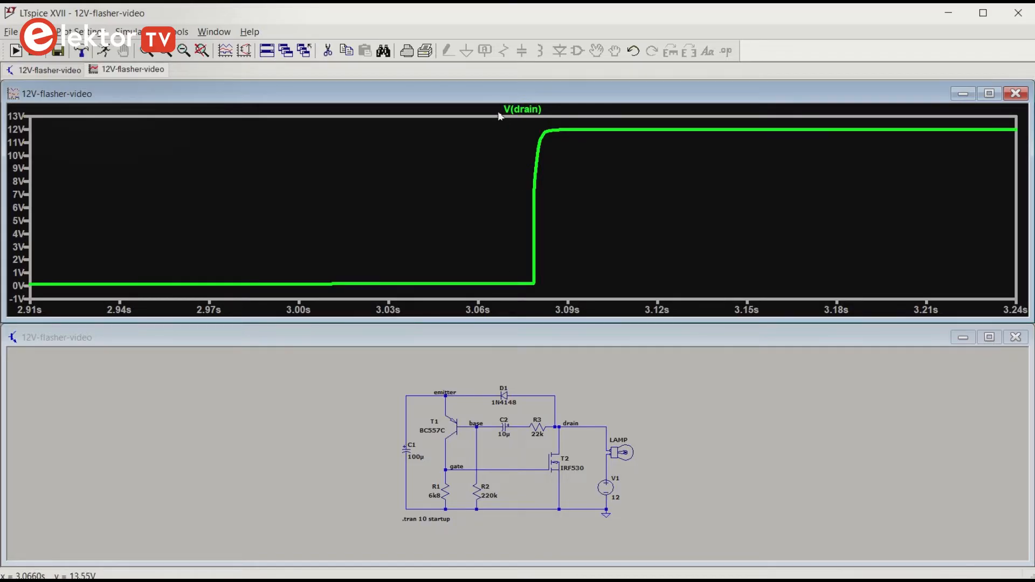
pyautogui.moveTo(491, 108); pyautogui.dragTo(603, 310)
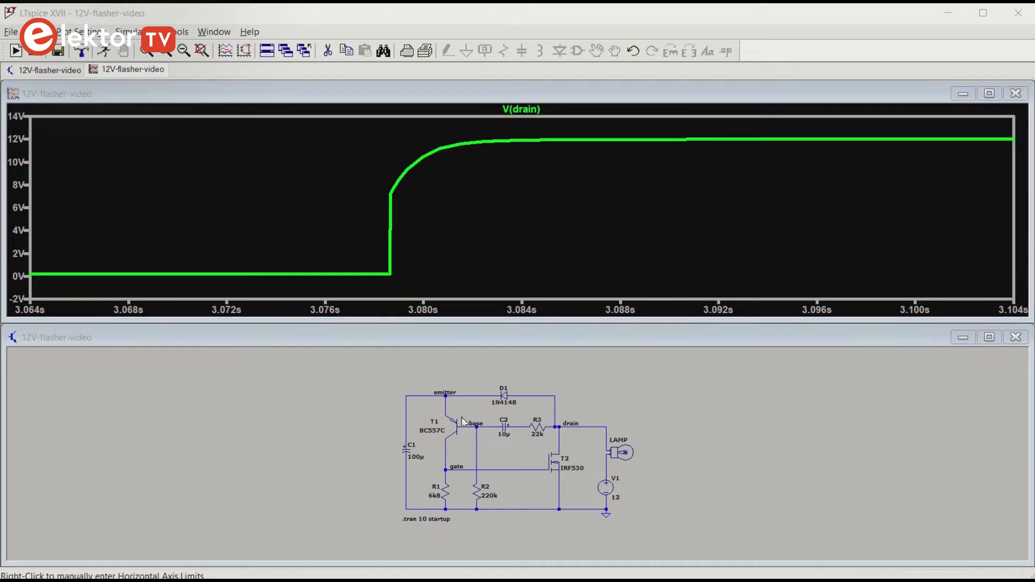
pyautogui.click(415, 399)
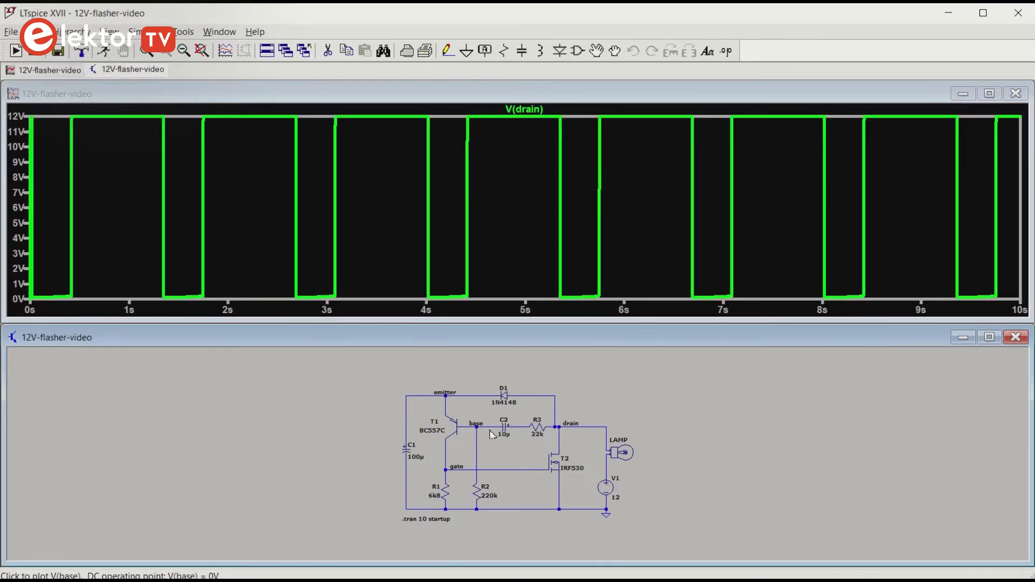
# Step: Add the base voltage, the emitter voltage and the voltage between C2 and R3 to the drain plot
pyautogui.click(490, 434)
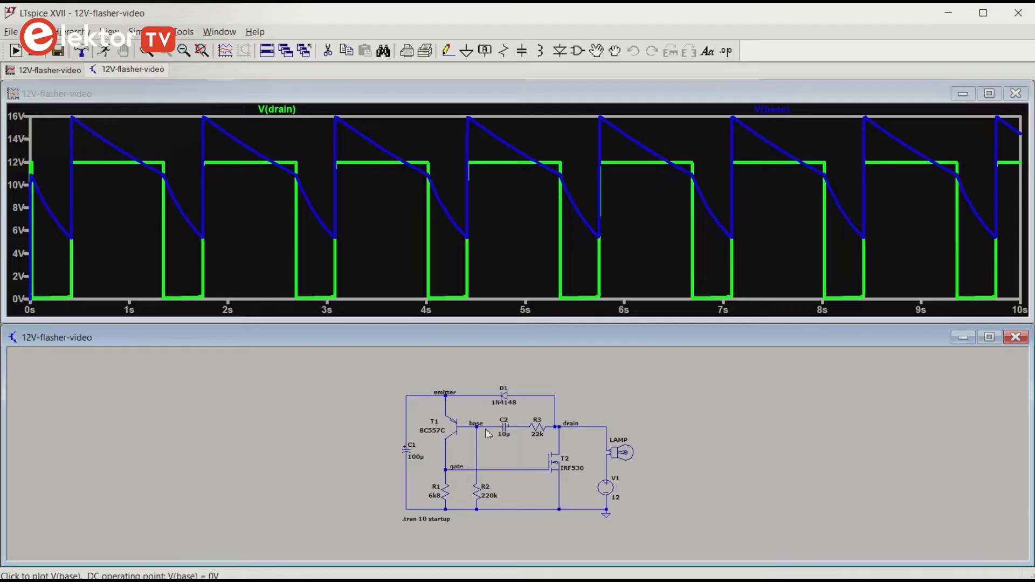
pyautogui.click(411, 431)
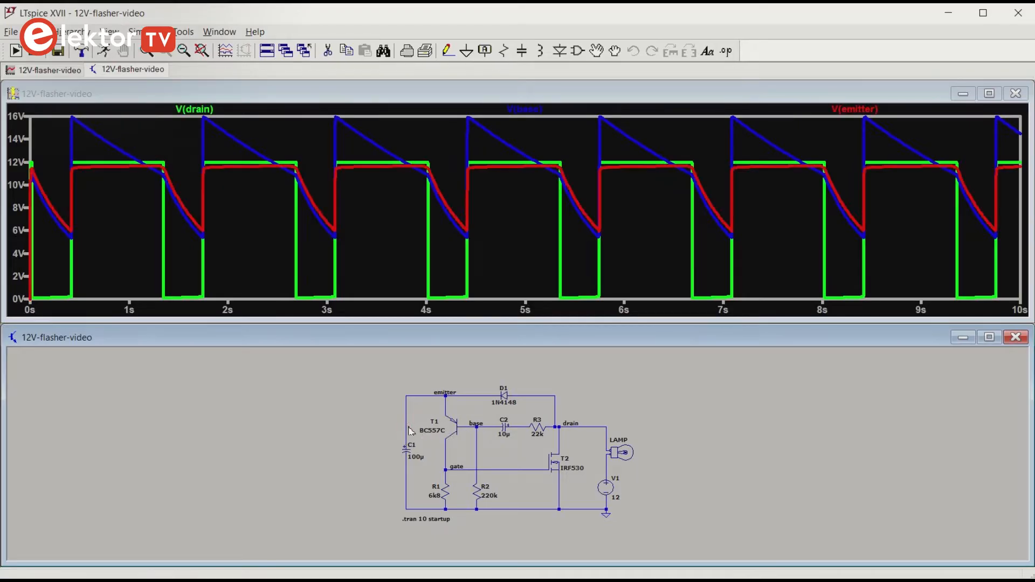
pyautogui.click(523, 434)
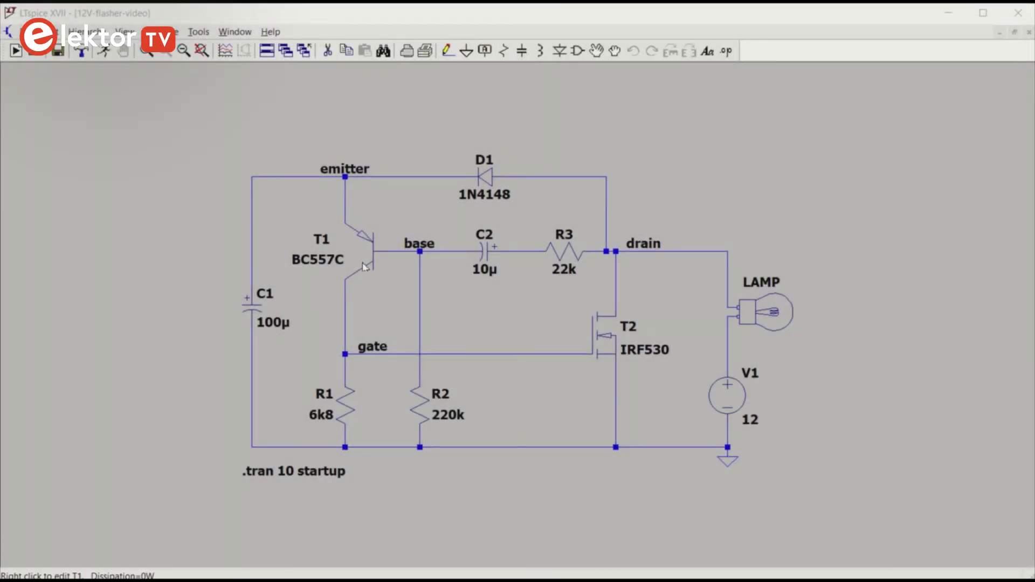
# Step: Open the list of replacement MOSFETs for T2 and enlarge it to examine the IRF530 model parameters
pyautogui.rightClick(606, 338)
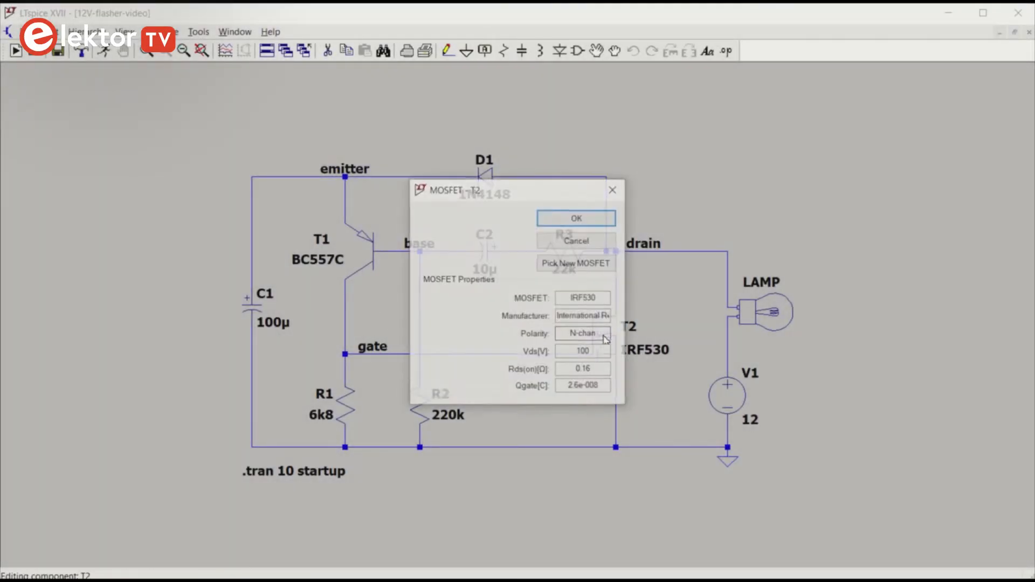
pyautogui.click(595, 271)
pyautogui.moveTo(543, 199); pyautogui.dragTo(350, 171)
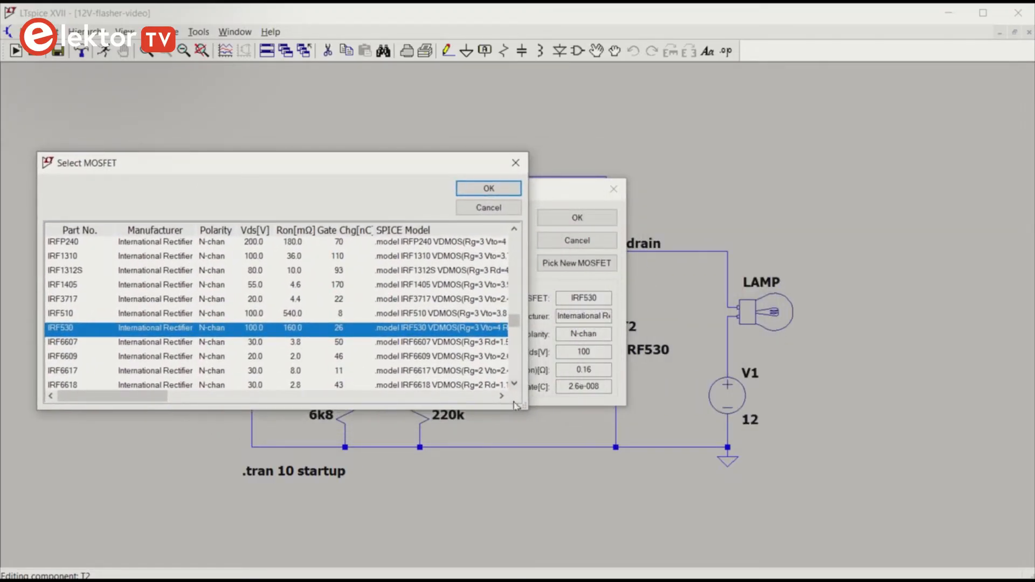
pyautogui.moveTo(527, 412); pyautogui.dragTo(960, 441)
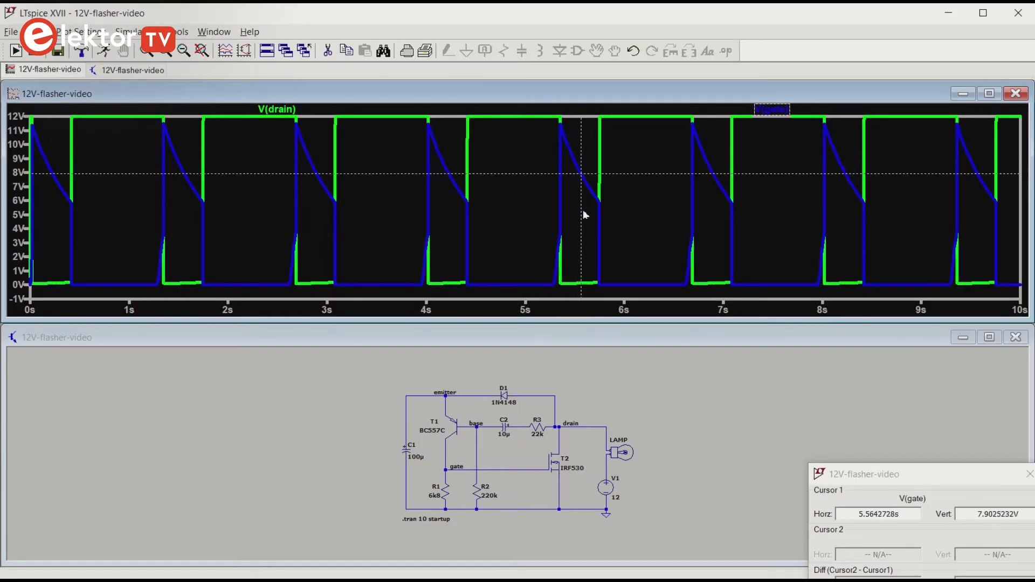
# Step: Measure the gate voltage with the cursor at the end of its decay, near 5.75 s
pyautogui.moveTo(582, 214); pyautogui.dragTo(603, 218)
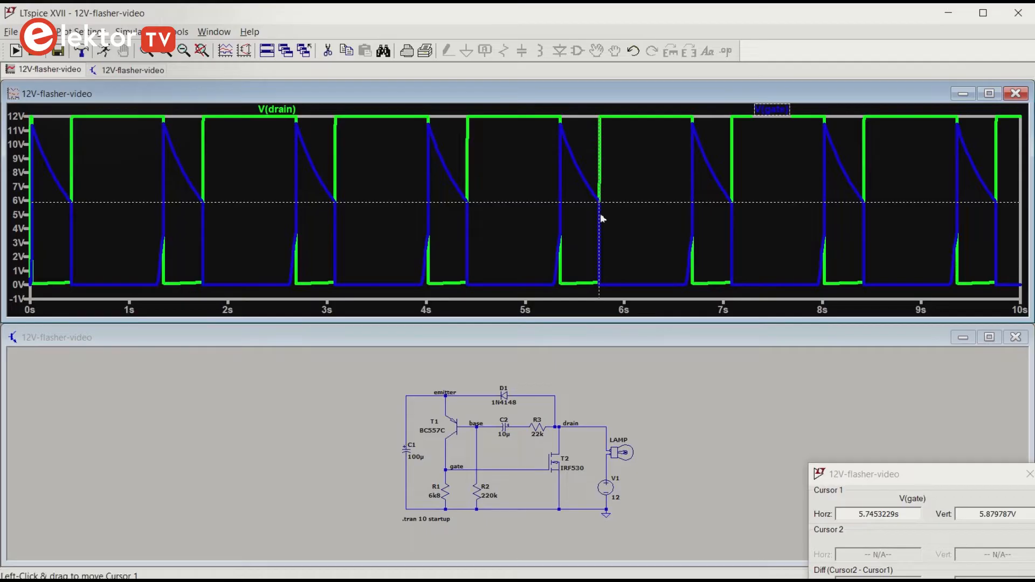
pyautogui.moveTo(894, 475); pyautogui.dragTo(698, 265)
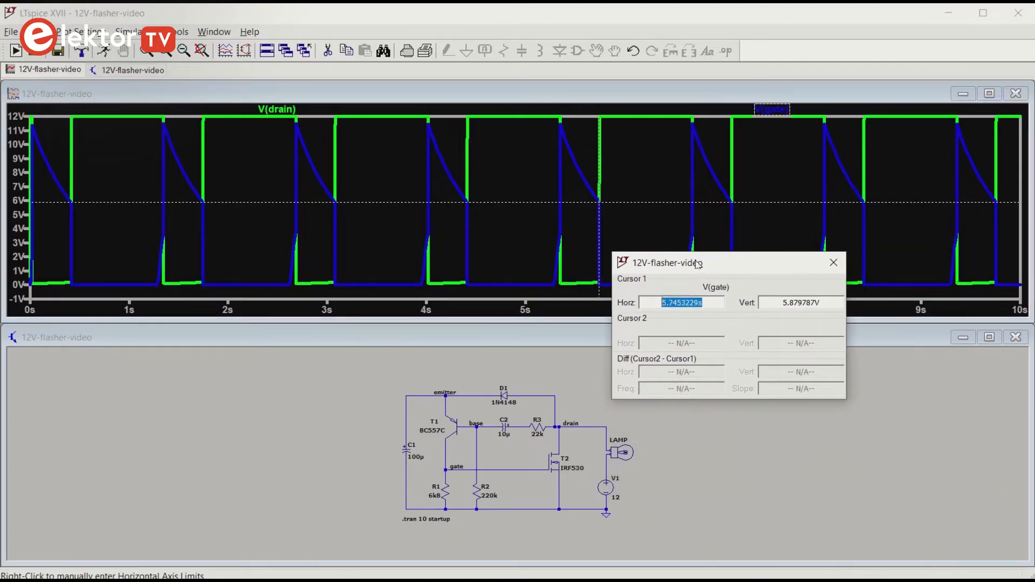
pyautogui.click(805, 306)
pyautogui.doubleClick(805, 306)
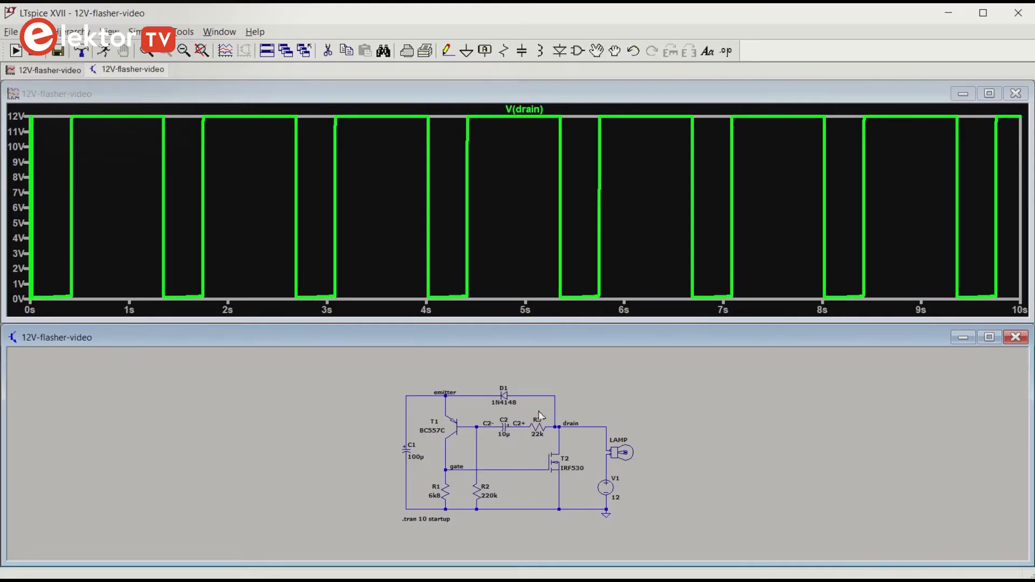
# Step: Plot the voltage at C2's negative side and attach a cursor to that trace, with the read-out placed below the plot
pyautogui.click(478, 432)
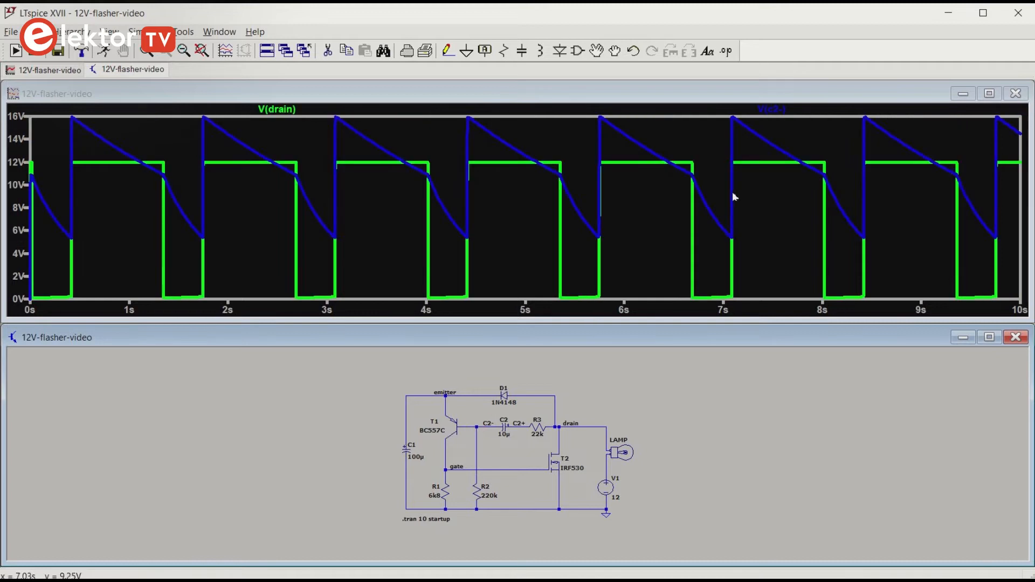
pyautogui.click(770, 111)
pyautogui.moveTo(895, 475); pyautogui.dragTo(775, 364)
pyautogui.click(858, 404)
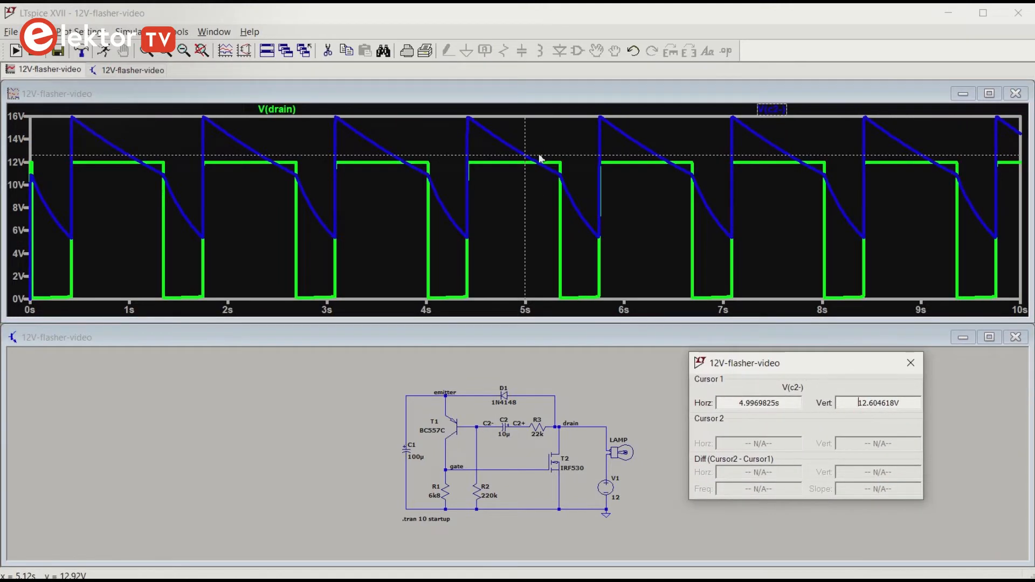
# Step: Measure the C2- voltage with the cursor at its peak near 4.43 s and its minimum near 5.75 s
pyautogui.moveTo(584, 156); pyautogui.dragTo(469, 116)
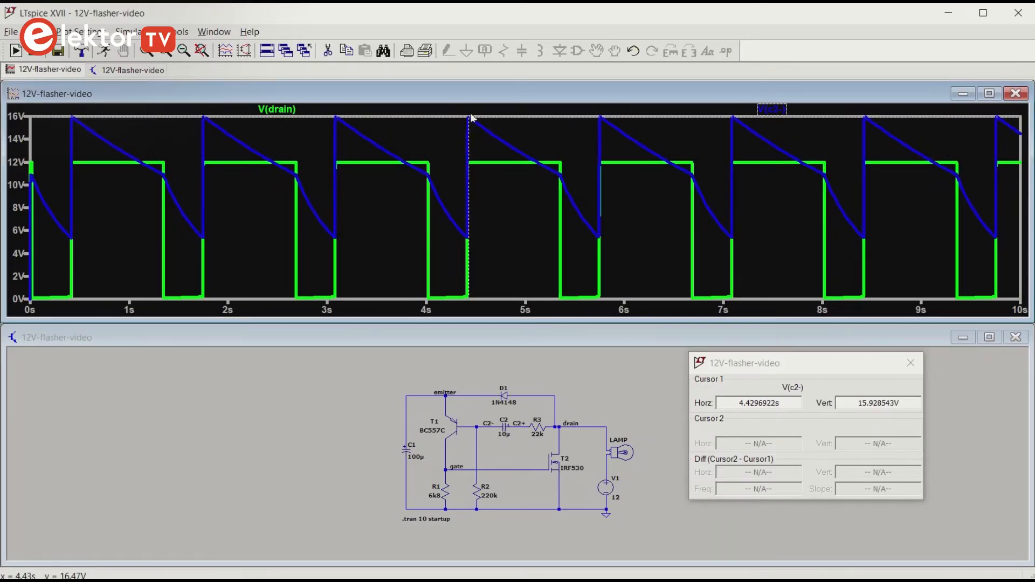
pyautogui.click(874, 405)
pyautogui.moveTo(875, 405); pyautogui.dragTo(860, 398)
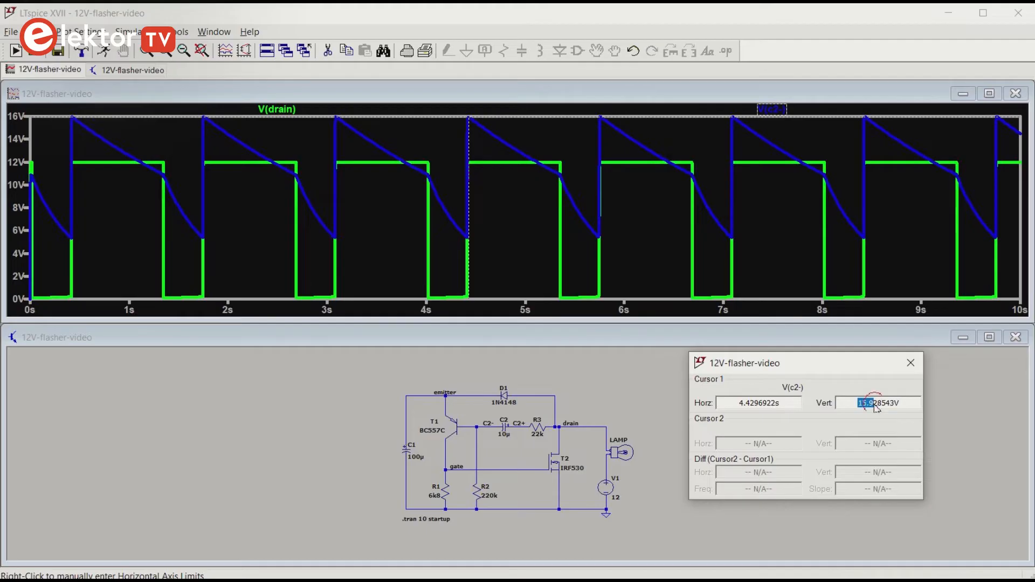
pyautogui.doubleClick(875, 404)
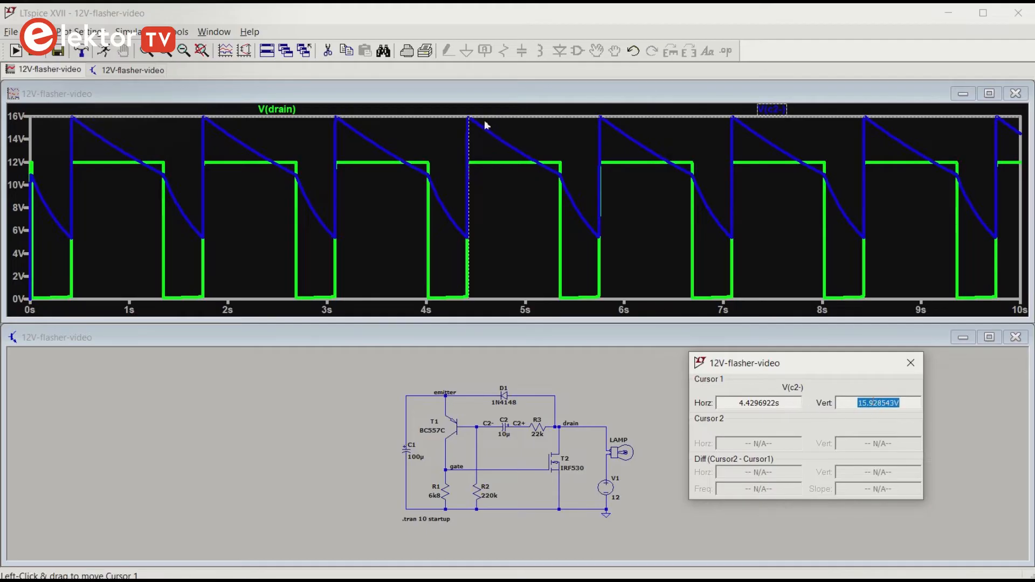
pyautogui.moveTo(483, 124)
pyautogui.mouseDown()
pyautogui.moveTo(560, 186)
pyautogui.moveTo(604, 246)
pyautogui.mouseUp()
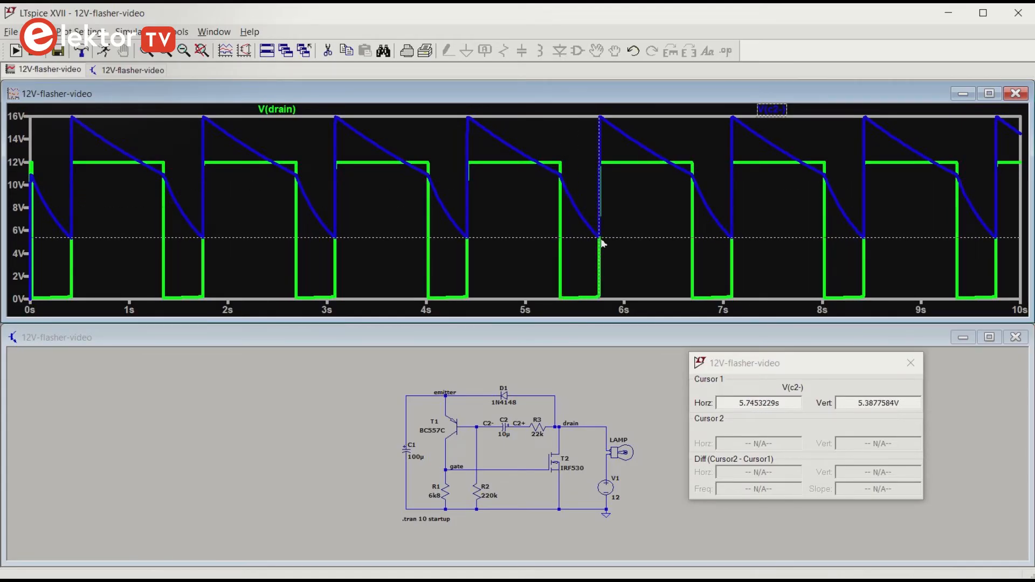
pyautogui.doubleClick(885, 404)
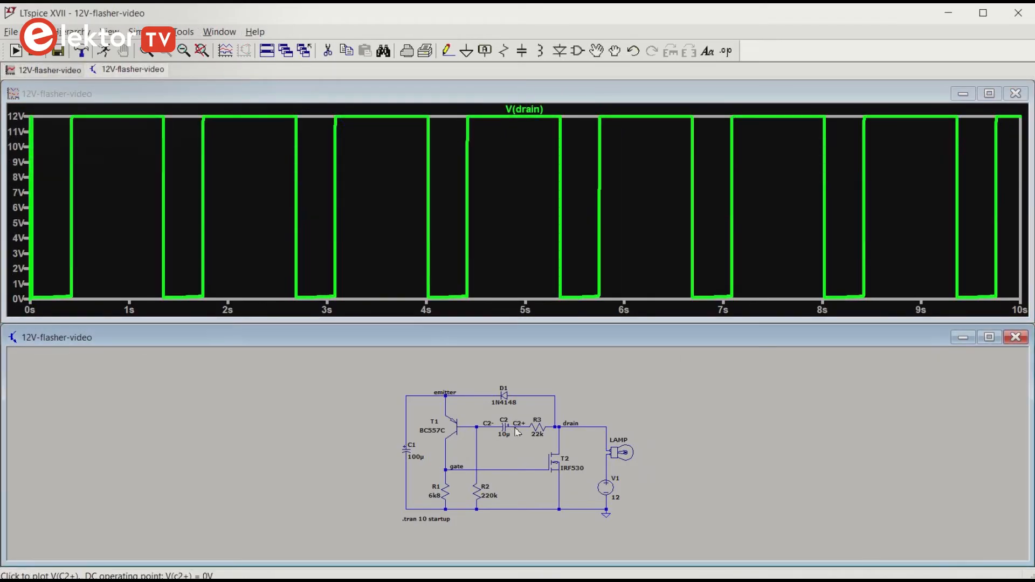
# Step: Plot the voltage at C2's positive side and measure its minimum near 5.74 s with a cursor
pyautogui.click(523, 434)
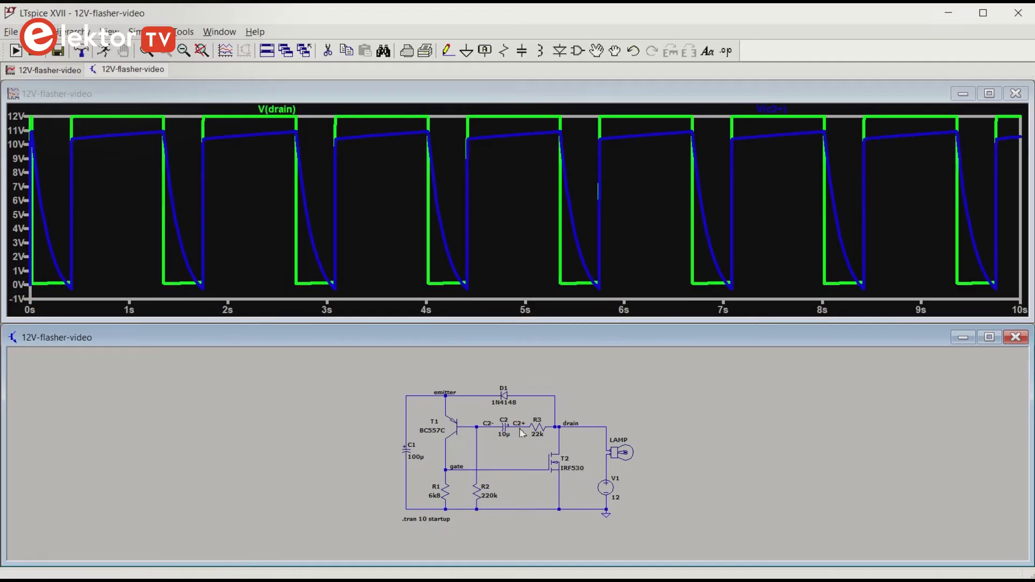
pyautogui.click(778, 116)
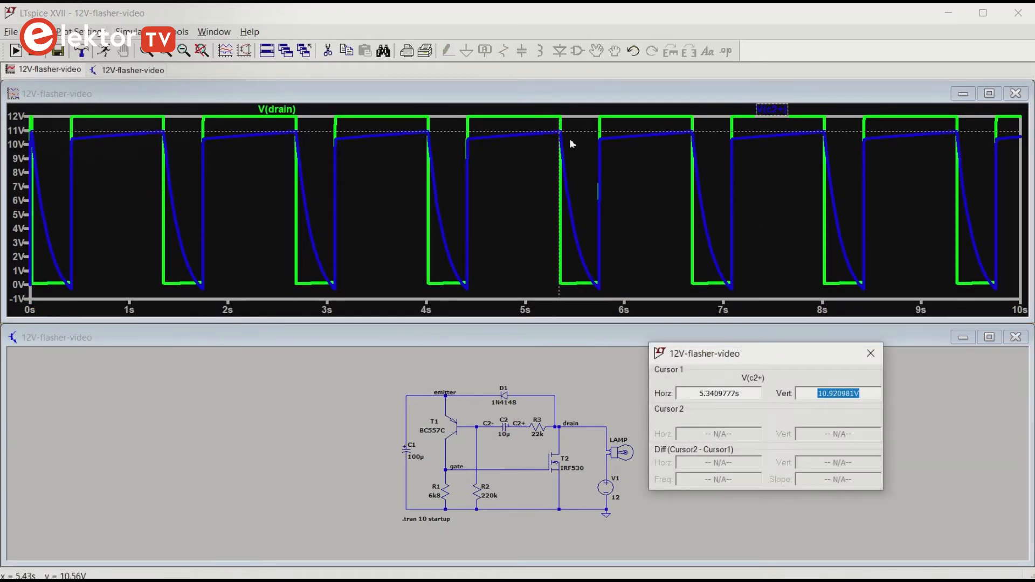
pyautogui.moveTo(578, 133); pyautogui.dragTo(601, 277)
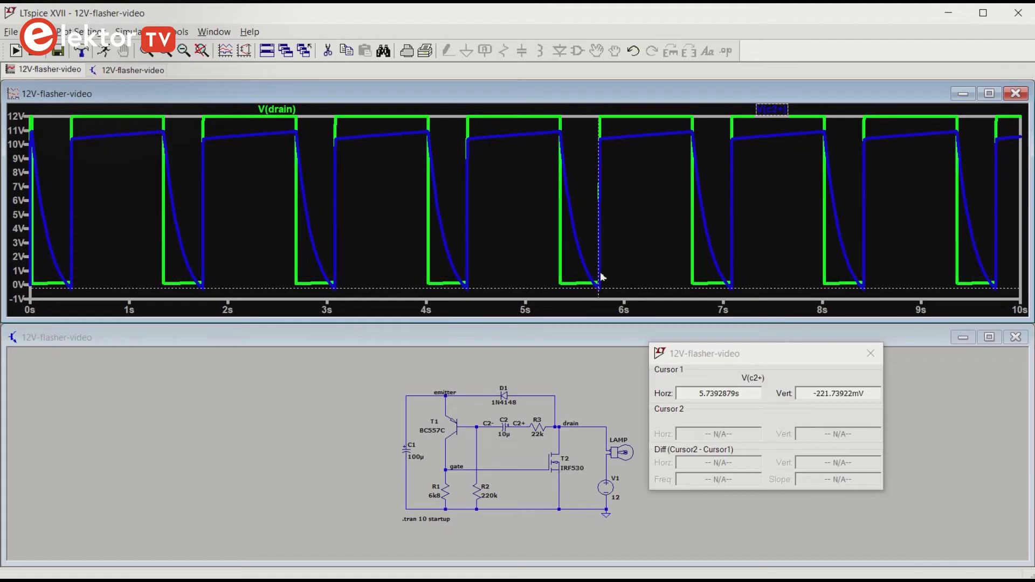
pyautogui.doubleClick(839, 395)
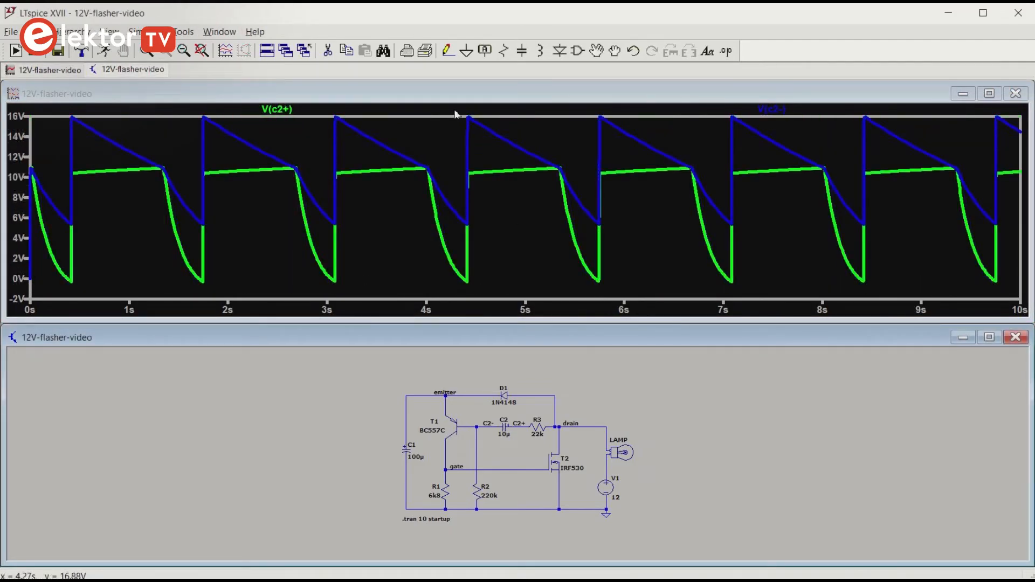
# Step: Plot the voltage across C2 as V(c2+)-V(c2-) and measure the difference trace's peak and minimum with a cursor
pyautogui.moveTo(453, 108); pyautogui.dragTo(618, 298)
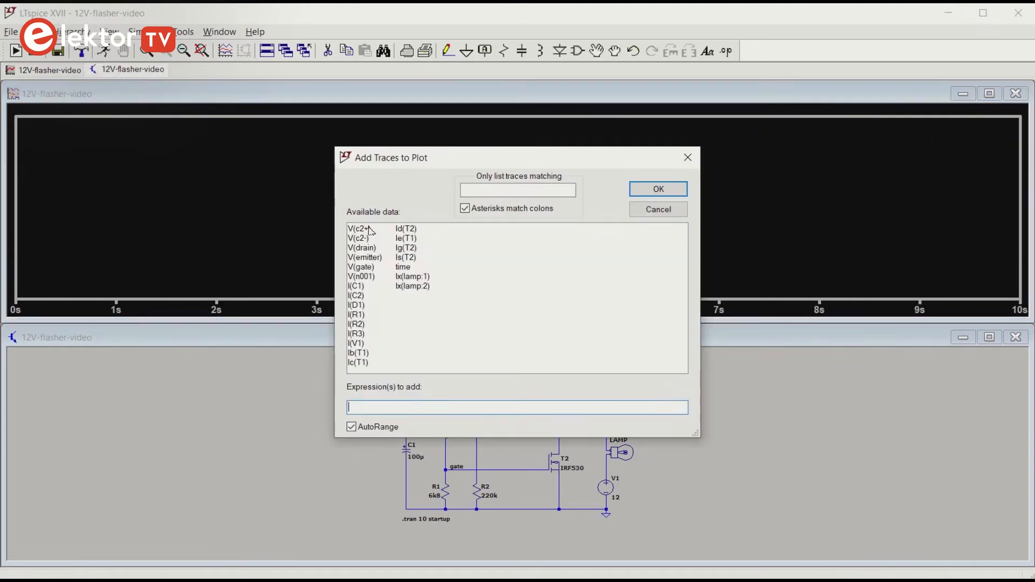
pyautogui.click(359, 228)
pyautogui.click(385, 408)
pyautogui.write('-')
pyautogui.click(370, 239)
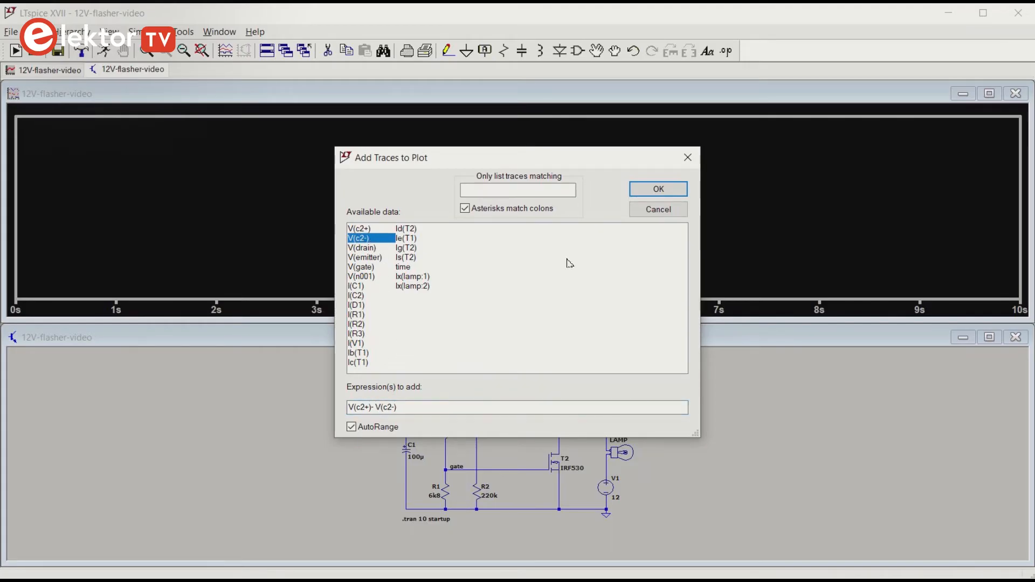
pyautogui.click(666, 190)
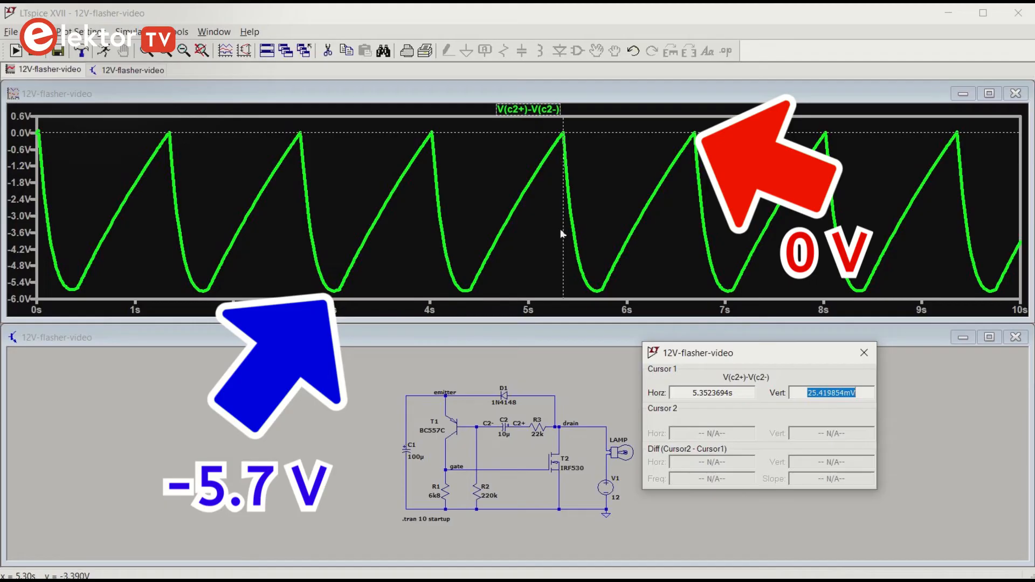
pyautogui.moveTo(498, 134); pyautogui.dragTo(470, 295)
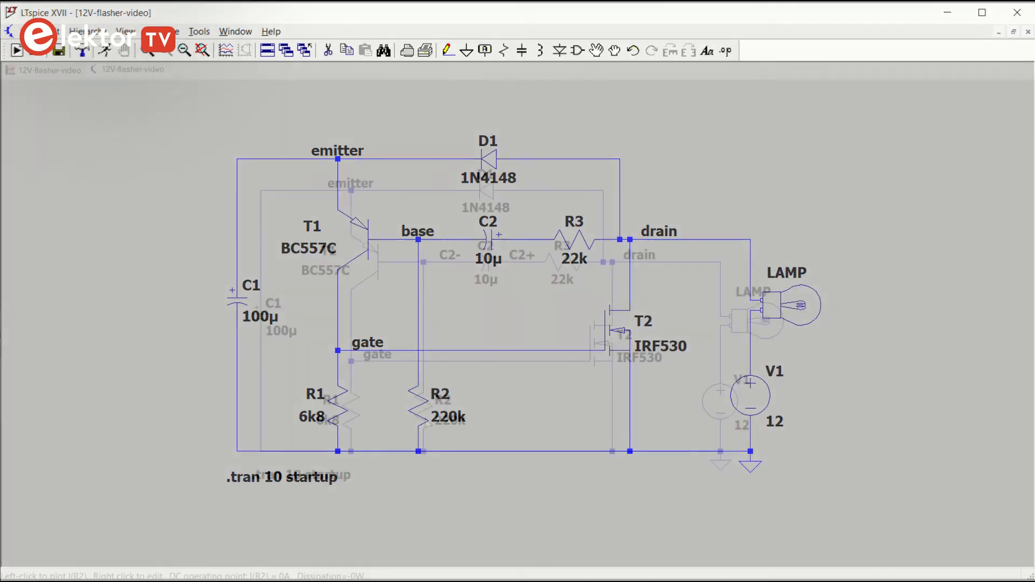
# Step: Set the value of resistor R2 to 68k
pyautogui.rightClick(430, 418)
pyautogui.write('68k')
pyautogui.click(590, 250)
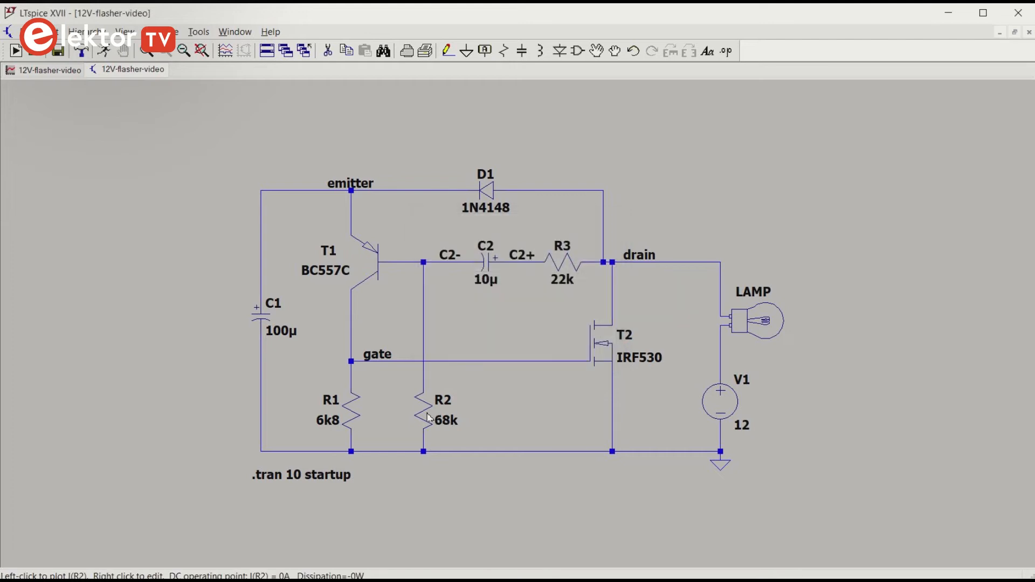
# Step: Try inserting the potentiometer symbol in the line between C2- and R2 and wiring it in series with R2
pyautogui.click(581, 52)
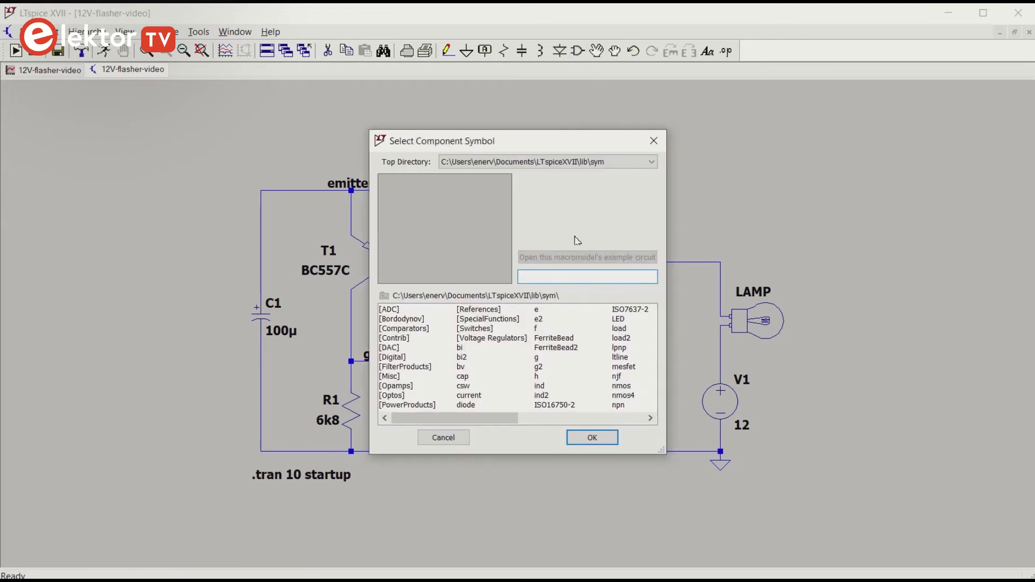
pyautogui.write('po')
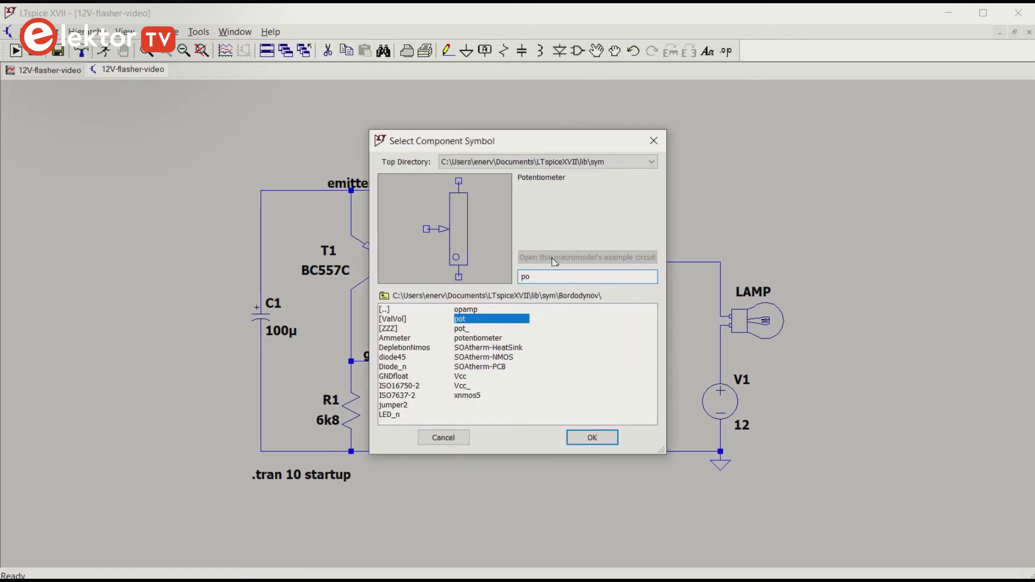
pyautogui.click(493, 339)
pyautogui.click(592, 437)
pyautogui.click(434, 318)
pyautogui.press('Escape')
pyautogui.press('F3')
pyautogui.click(451, 316)
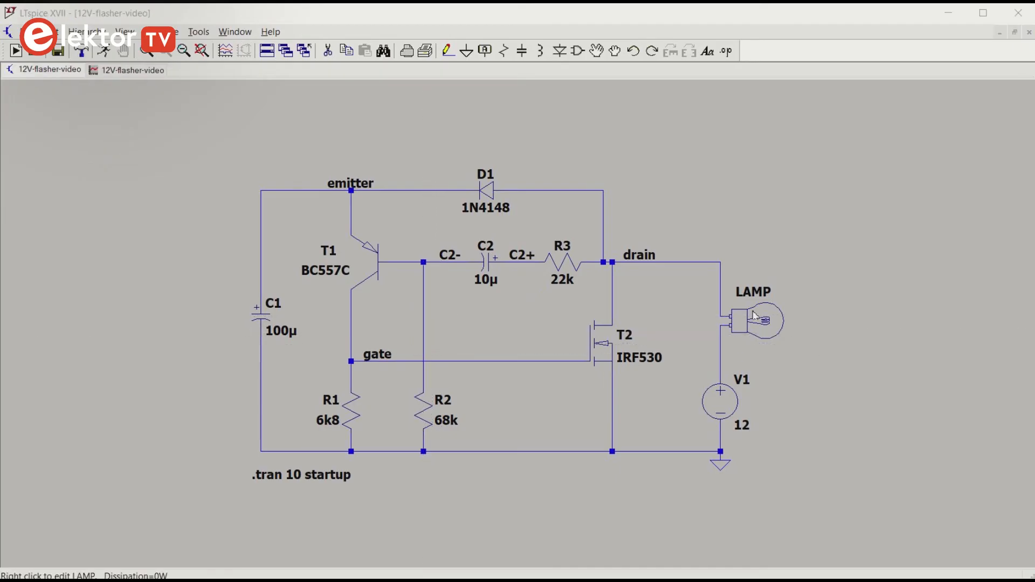
# Step: Insert an ntc_resistor symbol in the line above R2, in series with the 68k resistor
pyautogui.click(578, 50)
pyautogui.write('ntc')
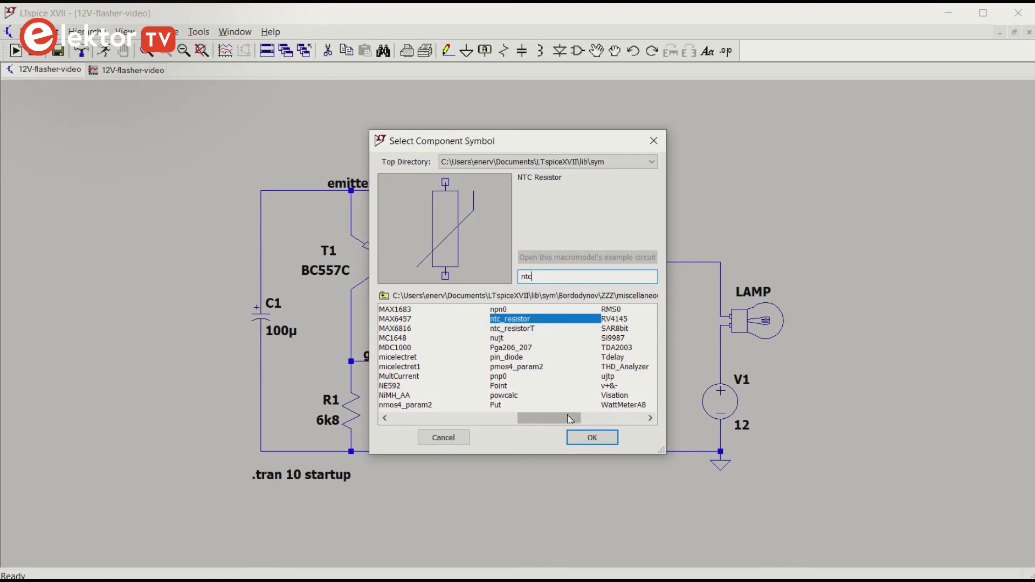
pyautogui.click(592, 437)
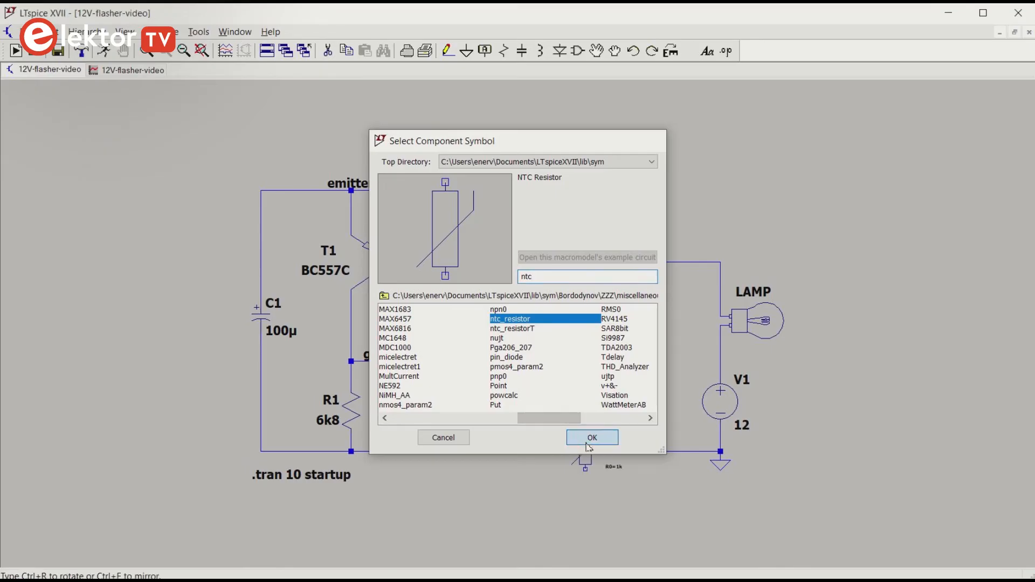
pyautogui.click(424, 324)
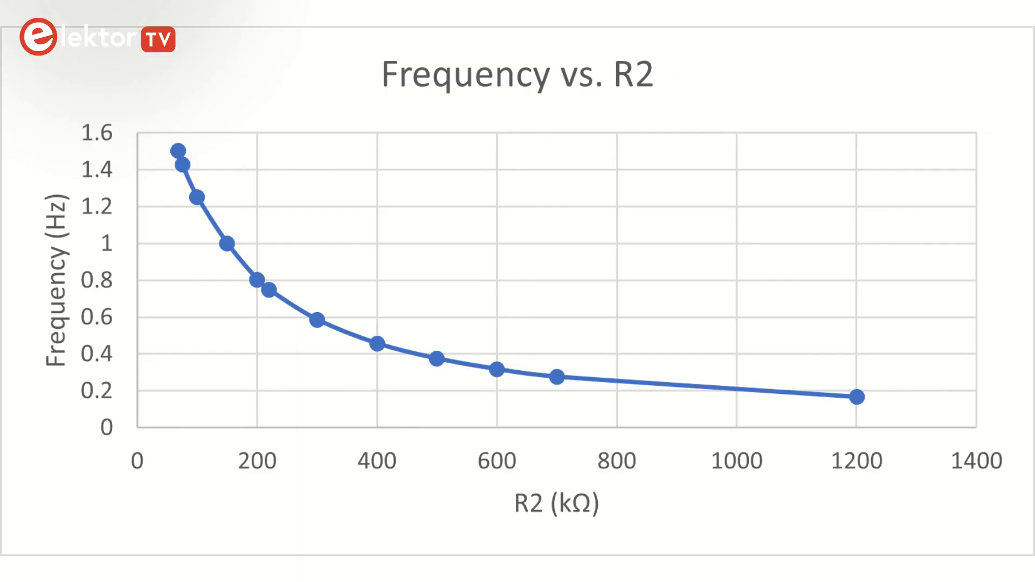